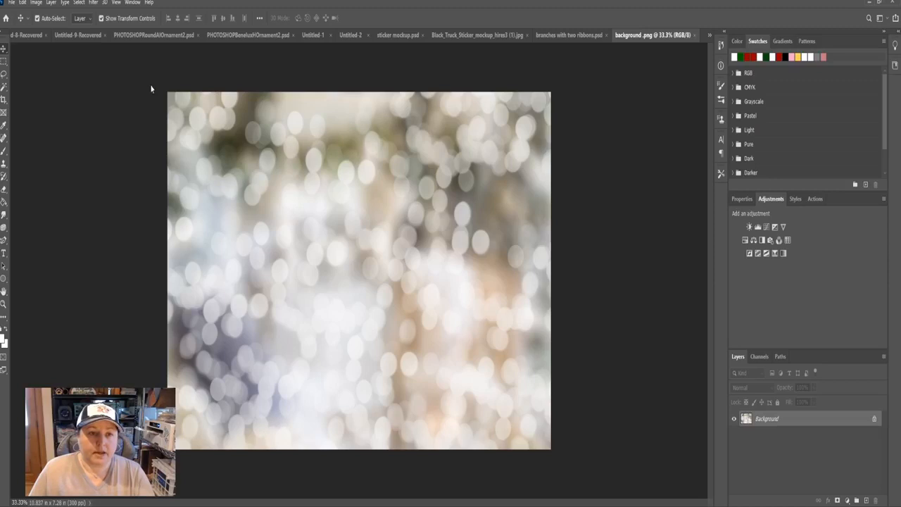
- Place the baby first christmas girl bear image on the bokeh background and scale it to about 93%
left_click_drag(842, 498, 319, 227)
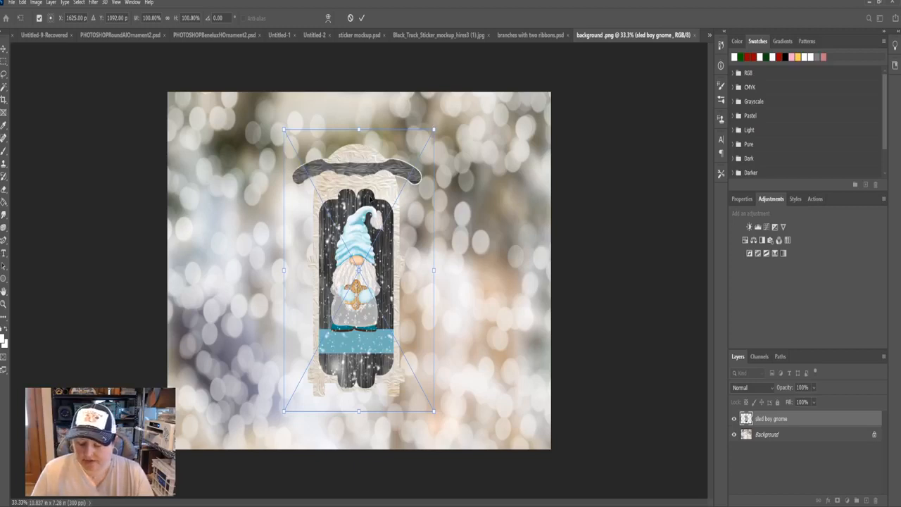
key("Escape")
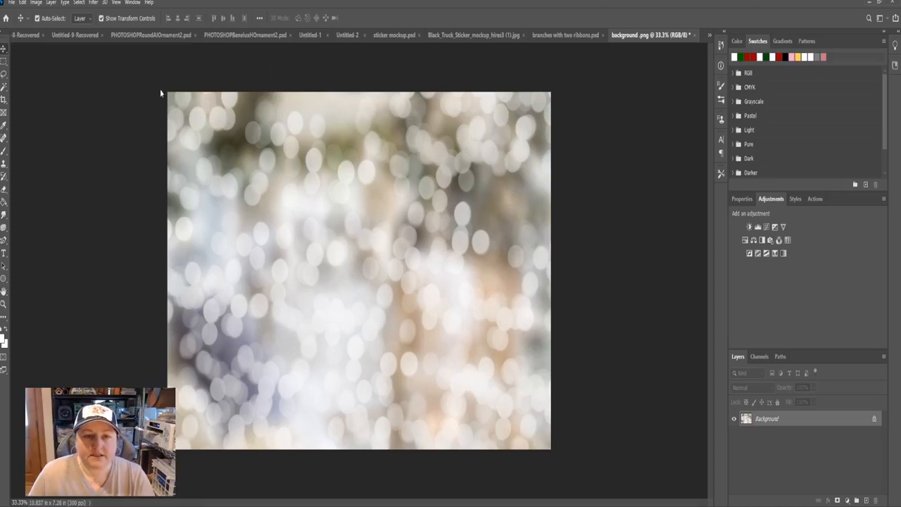
left_click(841, 493)
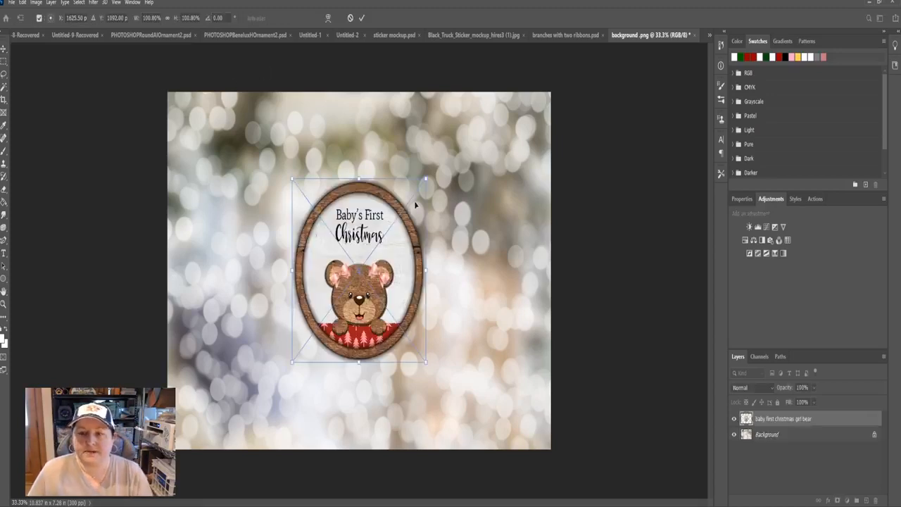
left_click_drag(292, 180, 301, 192)
left_click_drag(368, 238, 361, 238)
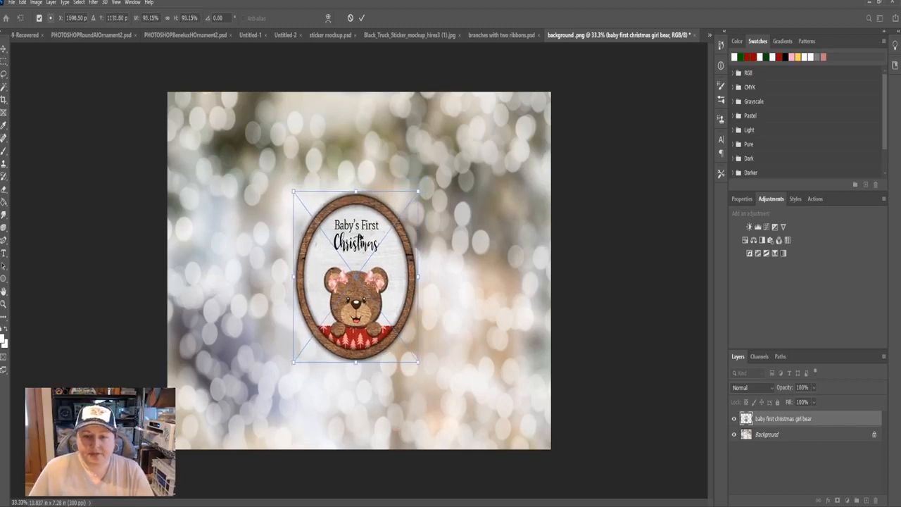
key("Return")
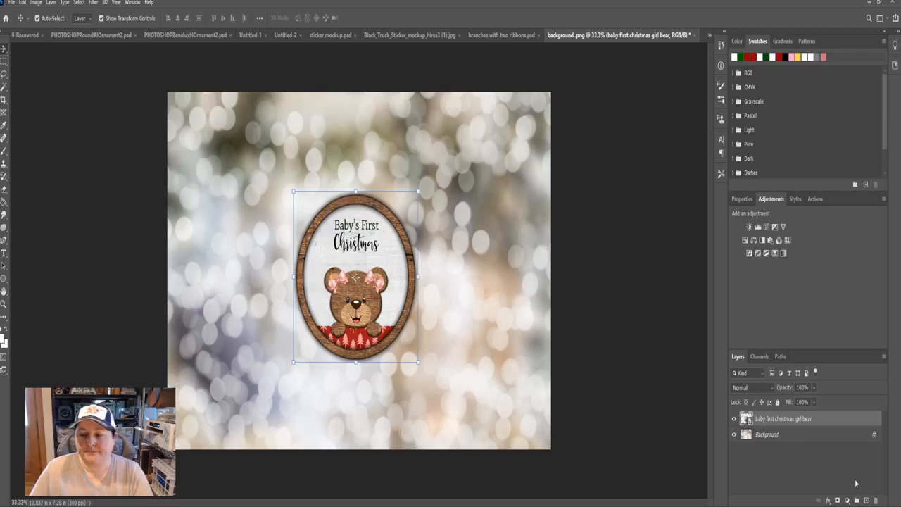
- Place the branches single ribbon image over the scene and move the girl bear ornament so it hangs from the ribbon
left_click_drag(849, 490, 434, 208)
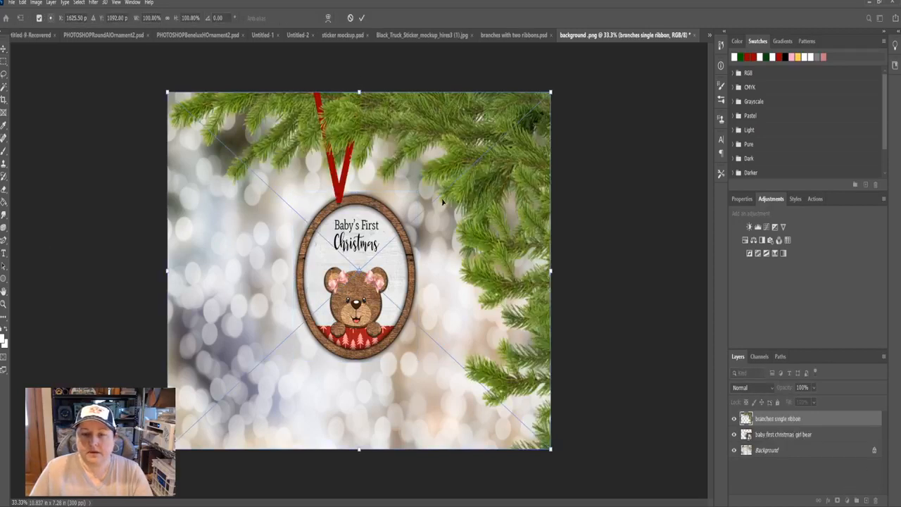
key("Return")
left_click_drag(370, 207, 357, 194)
left_click(589, 231)
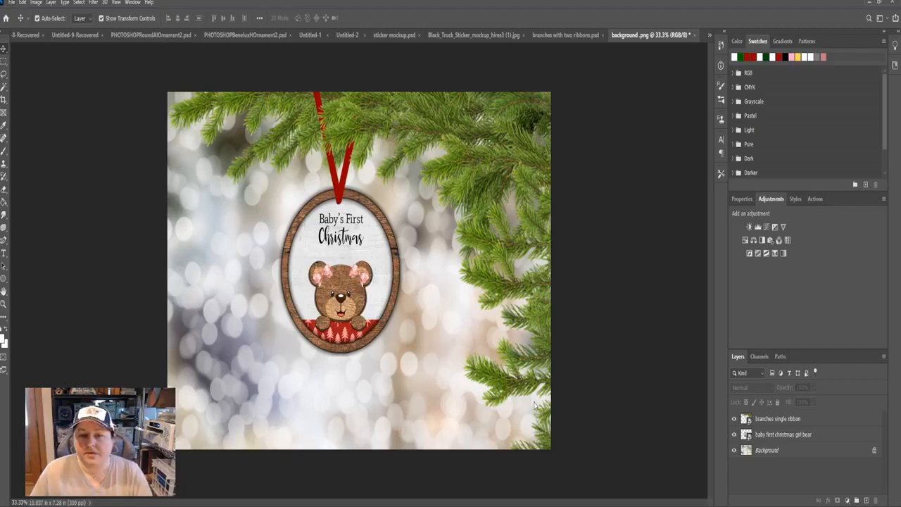
- Place the branches with two ribbons image, hide the branches single ribbon layer, and move the girl bear ornament under the left ribbon
left_click(849, 490)
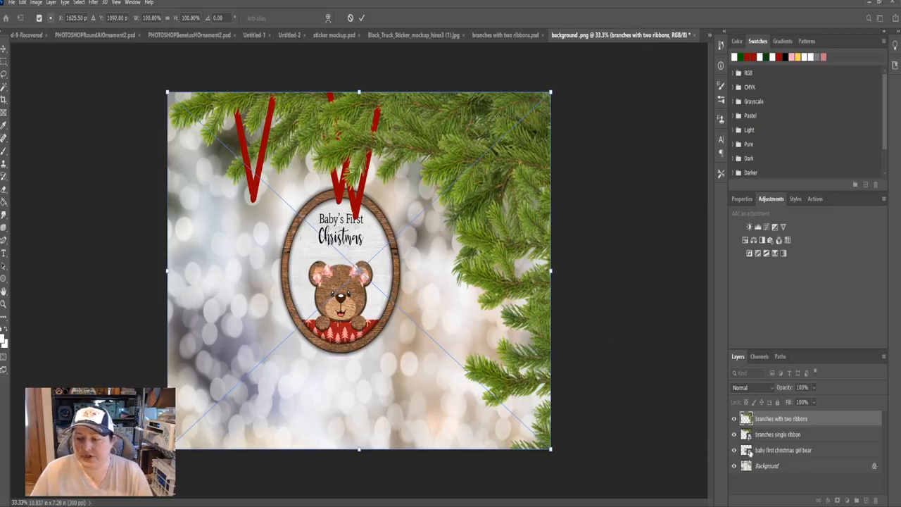
left_click(733, 434)
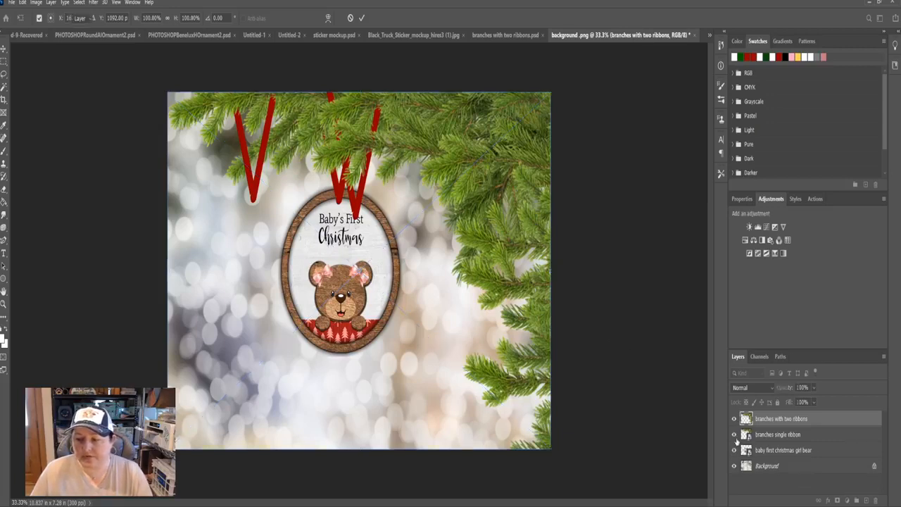
left_click(653, 382)
left_click_drag(347, 244, 257, 236)
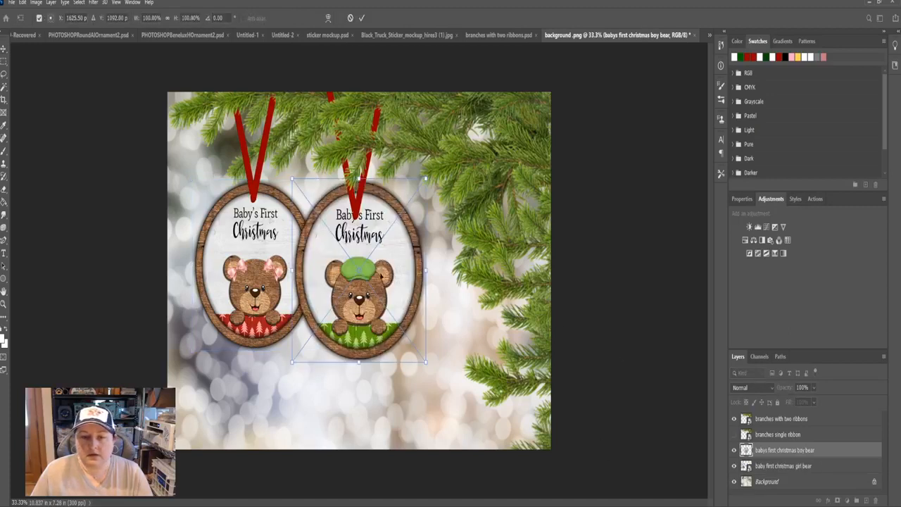
- Place the babys first christmas boy bear image, then shrink the girl bear ornament and center it under the left ribbon
key("Return")
left_click(276, 293)
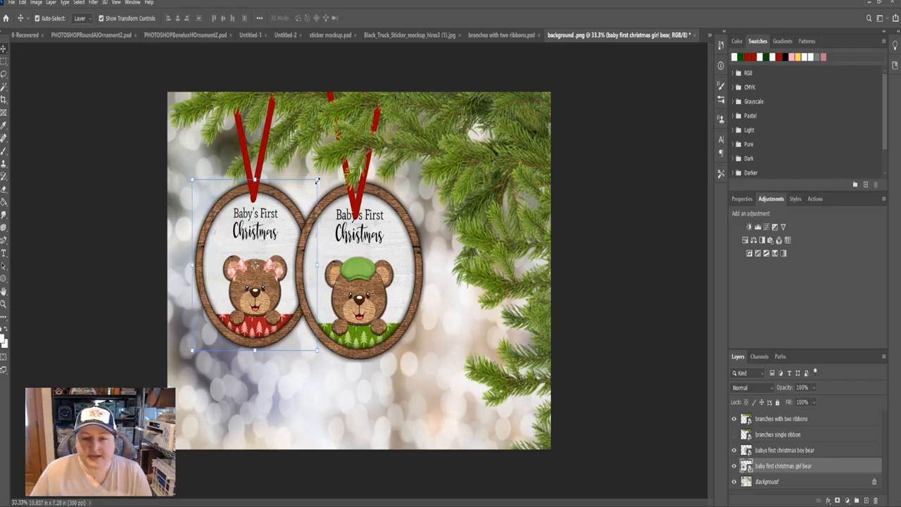
left_click_drag(317, 180, 285, 224)
left_click_drag(246, 278, 256, 247)
key("Return")
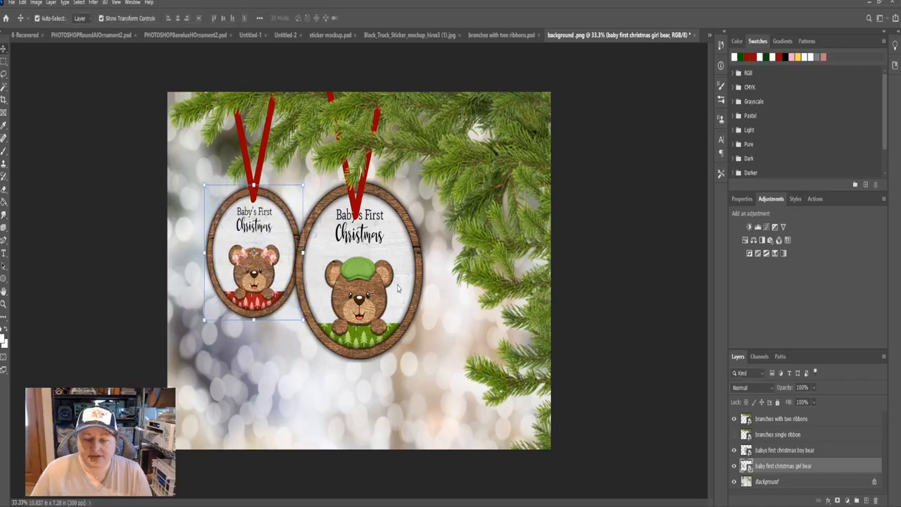
- Scale the boy bear ornament to about 75% and position it so it hangs from the right ribbon
left_click(398, 287)
left_click_drag(423, 182, 385, 218)
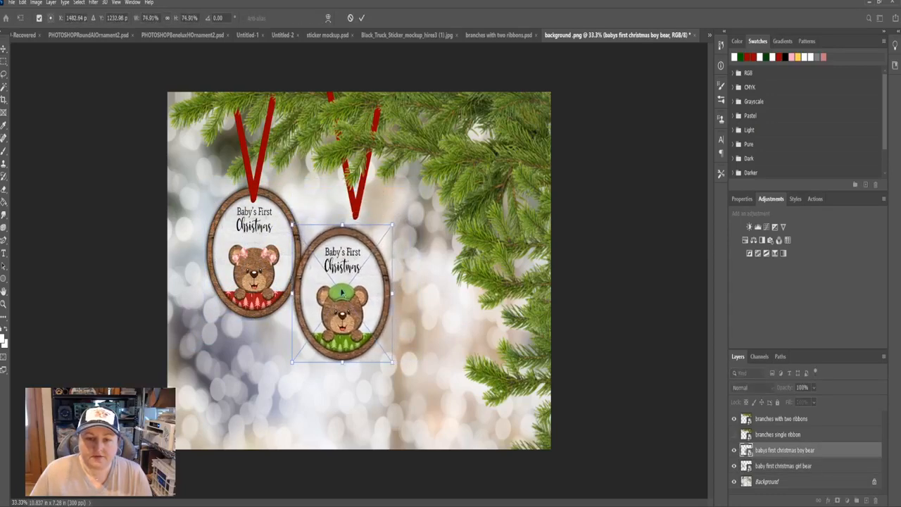
left_click_drag(358, 301, 369, 278)
left_click(600, 323)
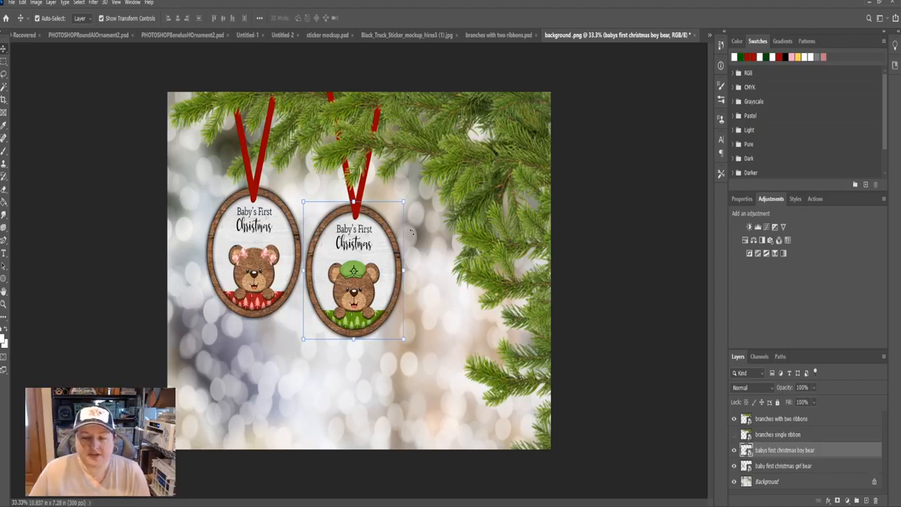
left_click(622, 294)
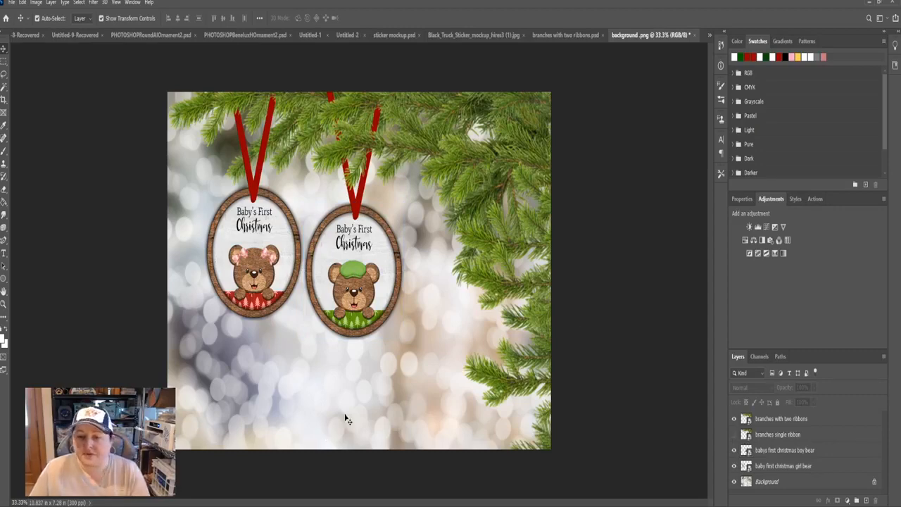
- Show Layer 7 in branches with two ribbons.psd, save that image as background 2, and return to the background .png mockup
left_click(542, 36)
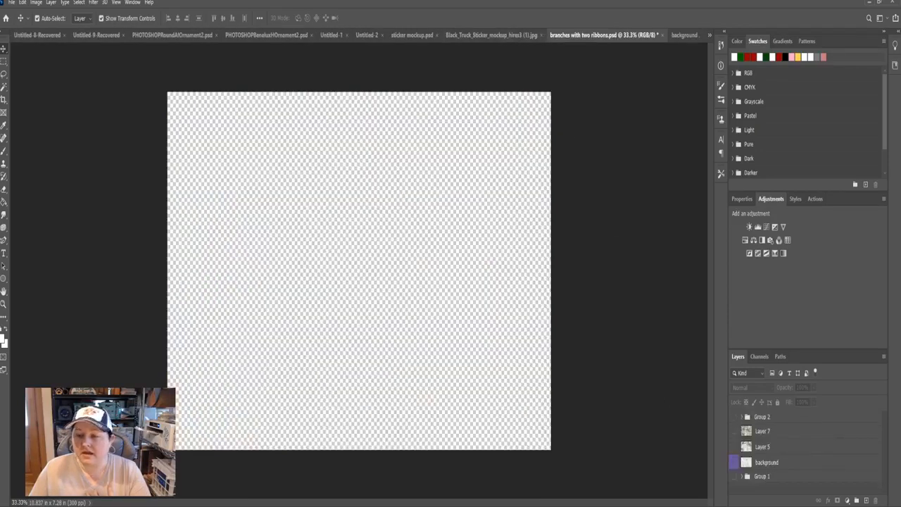
left_click(734, 430)
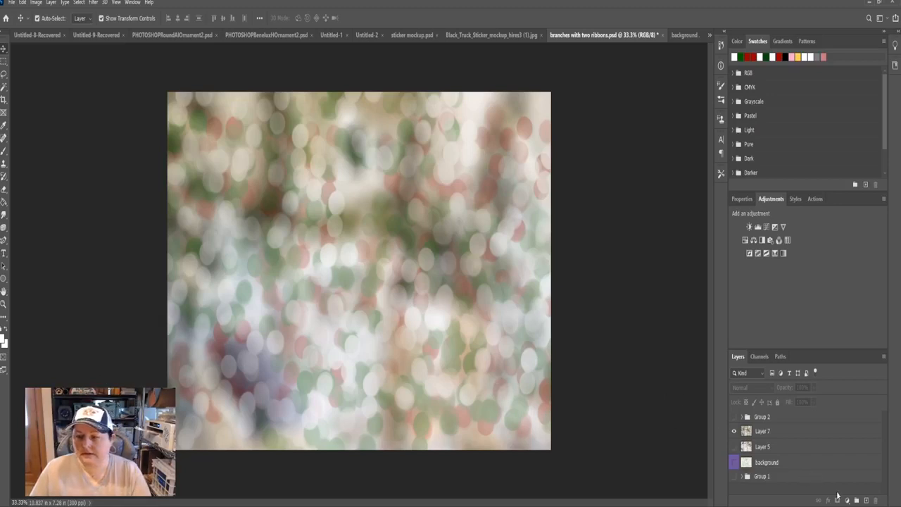
key("ctrl+n")
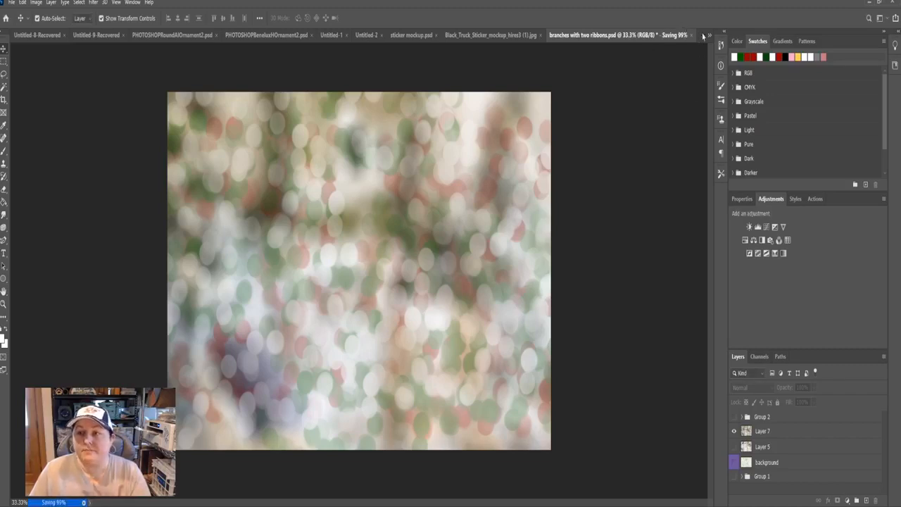
left_click(682, 34)
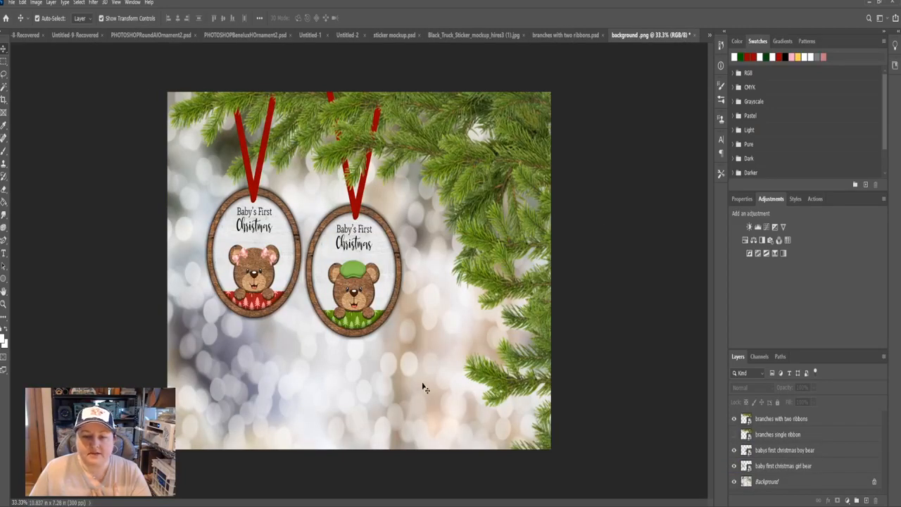
- Unlock the Background layer and place the background 2 image directly above it, behind the ornaments
left_click(874, 482)
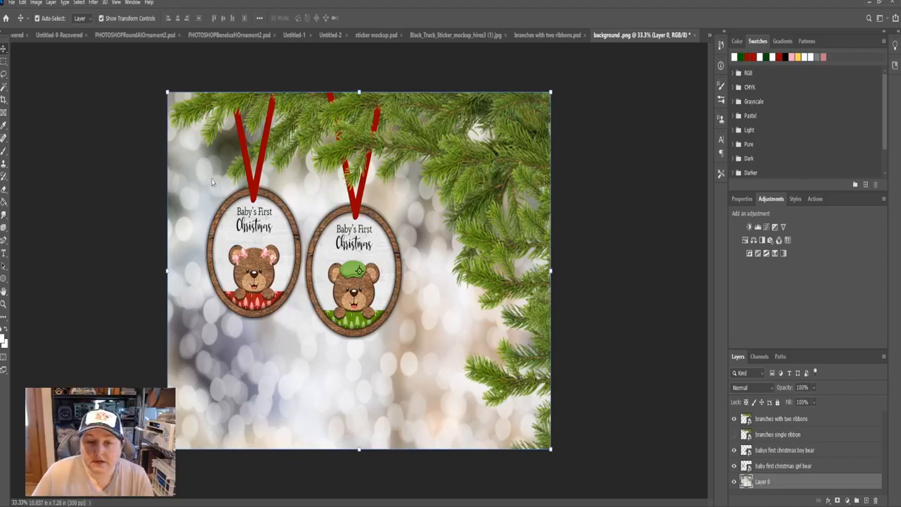
left_click(852, 494)
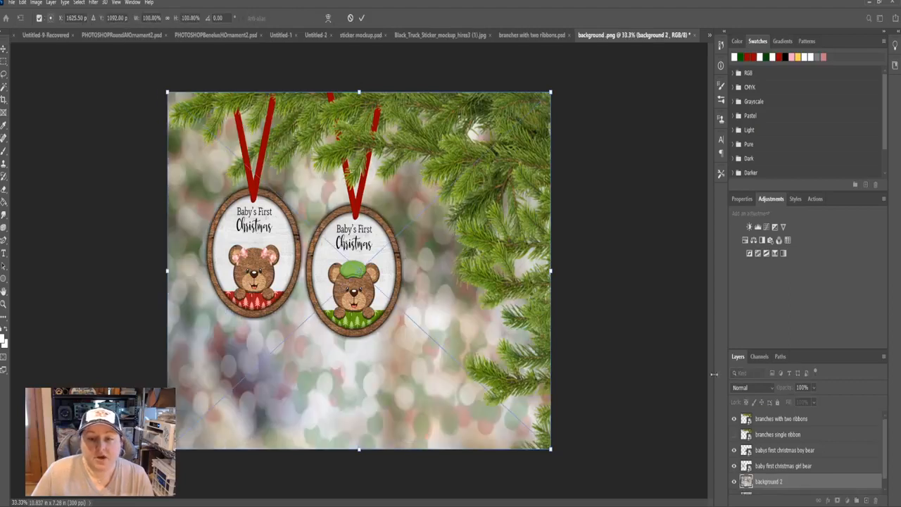
left_click(678, 360)
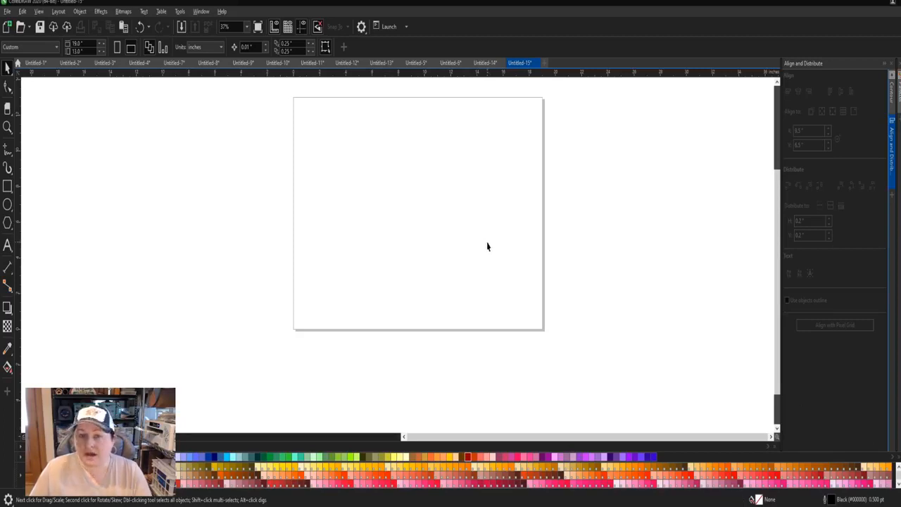
- Switch to CorelDRAW and import background.png, branches single ribbon.png and nativity round.png onto the blank 19 × 13 inch page
scroll(430, 340, "down", 1)
scroll(437, 306, "up", 1)
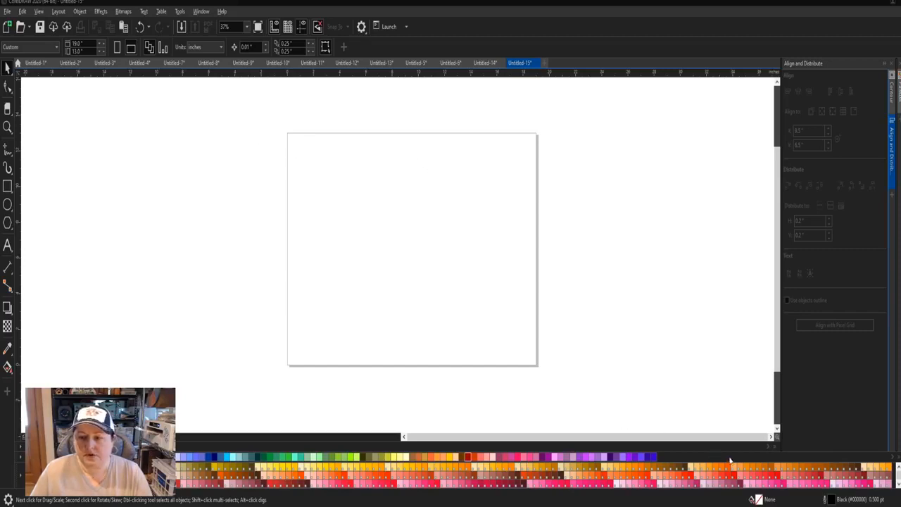
left_click(228, 138)
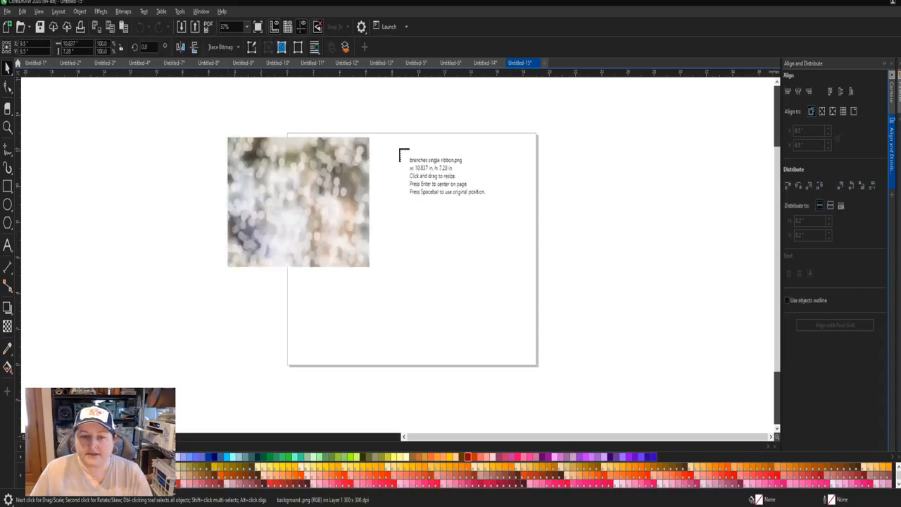
left_click(393, 135)
left_click(634, 187)
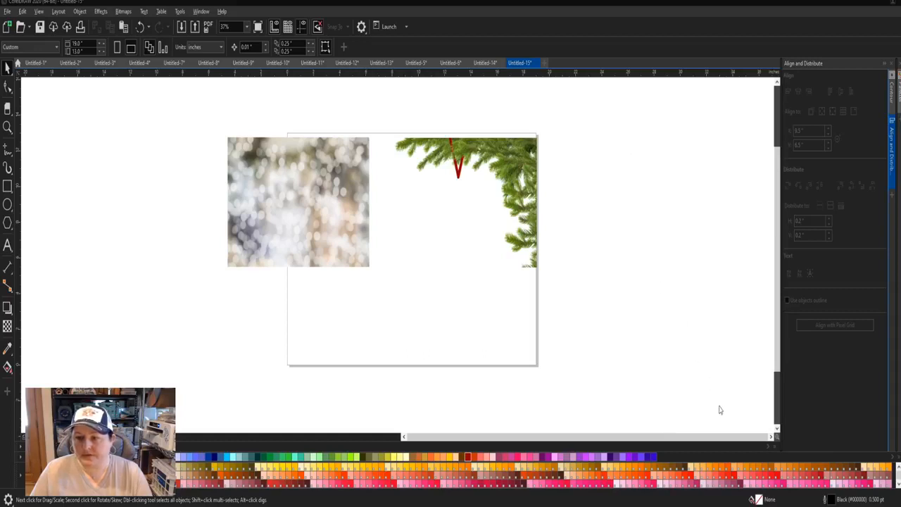
left_click(716, 446)
left_click(329, 204)
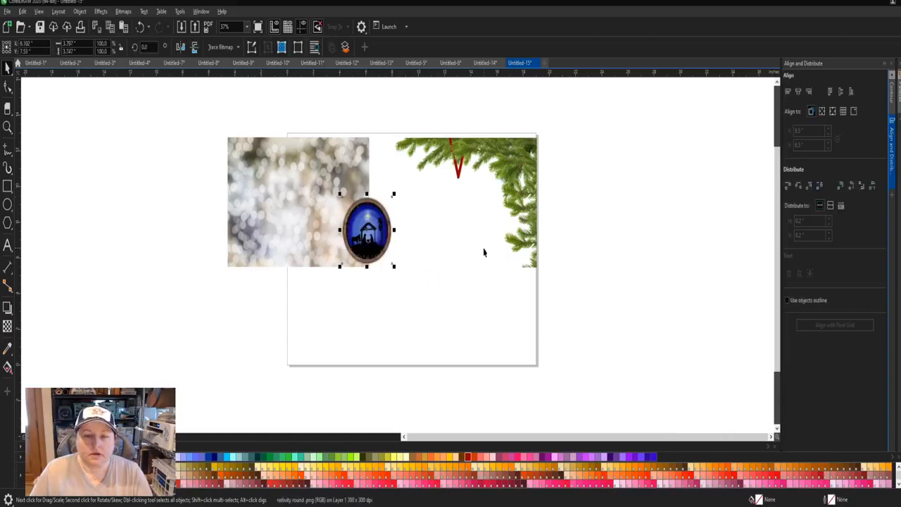
- Move the bokeh background image over to line up behind the branches image
scroll(455, 181, "up", 2)
left_click_drag(214, 136, 547, 142)
scroll(54, 235, "down", 2)
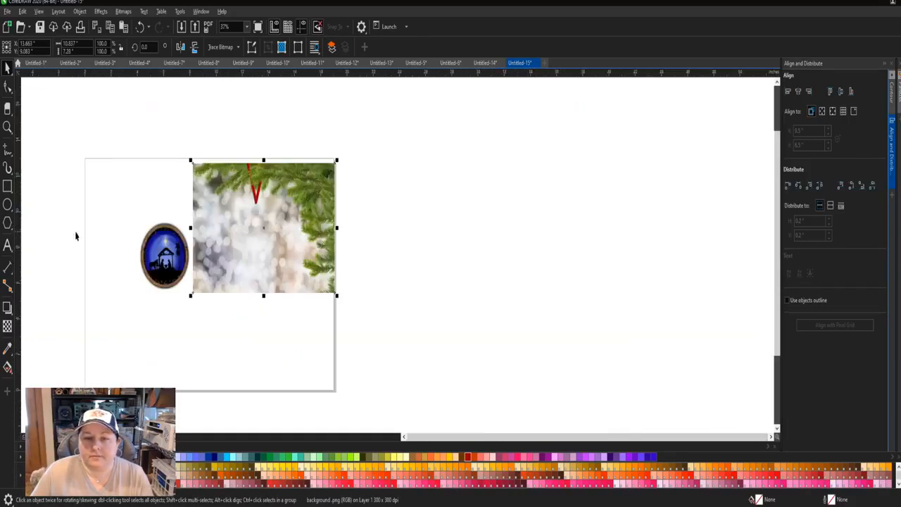
scroll(61, 242, "up", 2)
left_click(563, 254)
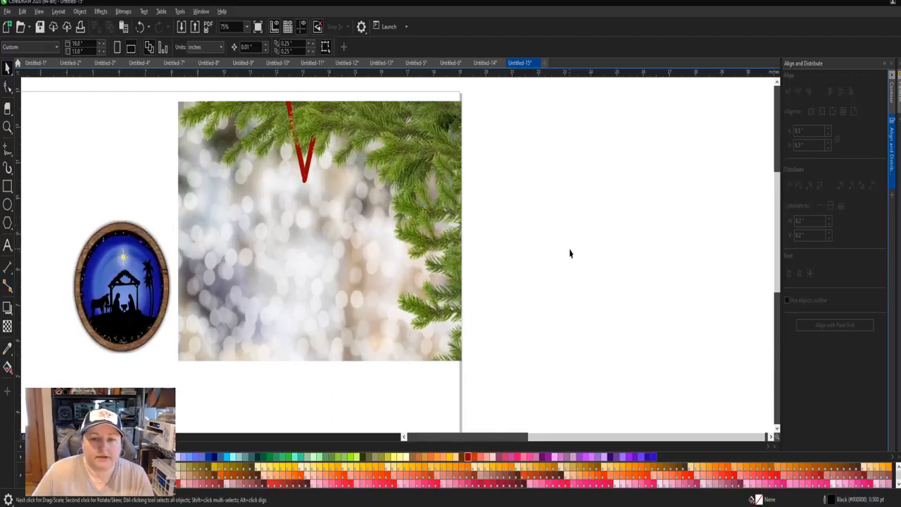
- Move the nativity ornament under the ribbon on the background and bring the branches image in front of it
scroll(623, 260, "down", 1)
scroll(539, 256, "up", 1)
left_click_drag(163, 295, 347, 228)
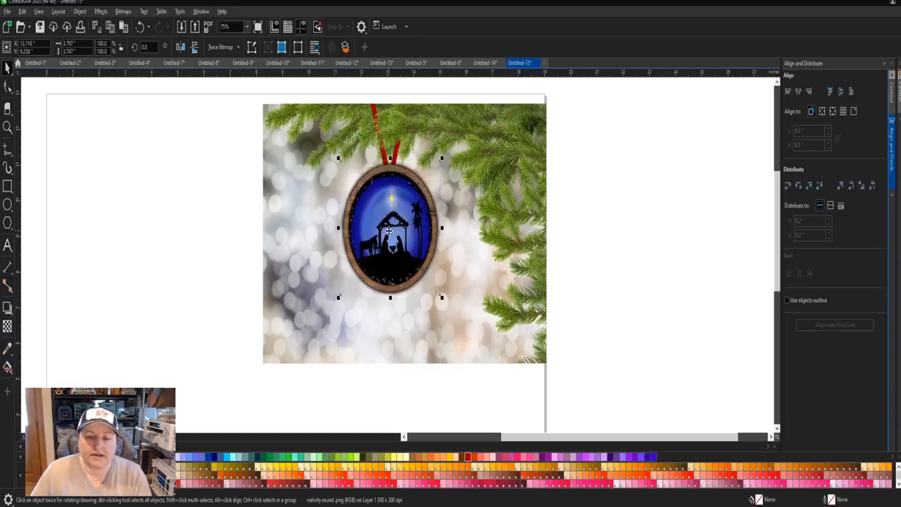
left_click(618, 172)
left_click(495, 117)
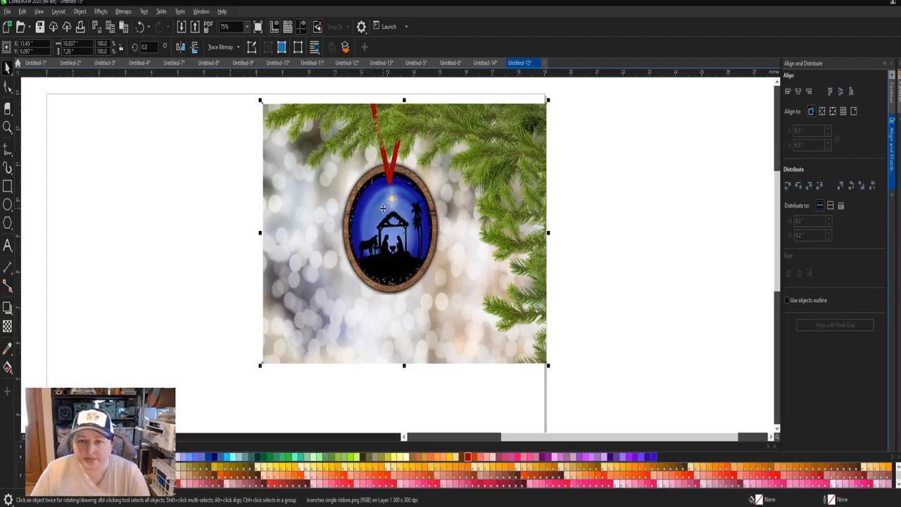
left_click(661, 196)
- Delete the branches single ribbon image that covers the nativity ornament
left_click(402, 209)
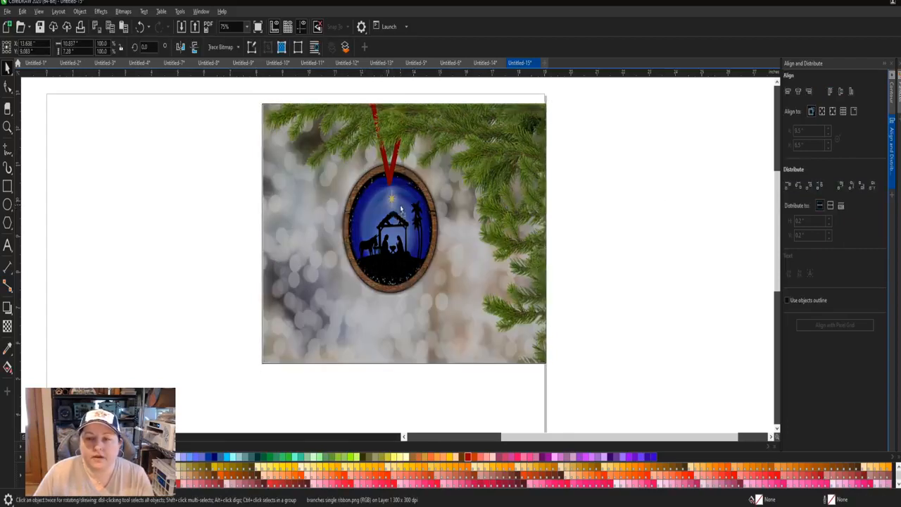
left_click_drag(193, 126, 501, 350)
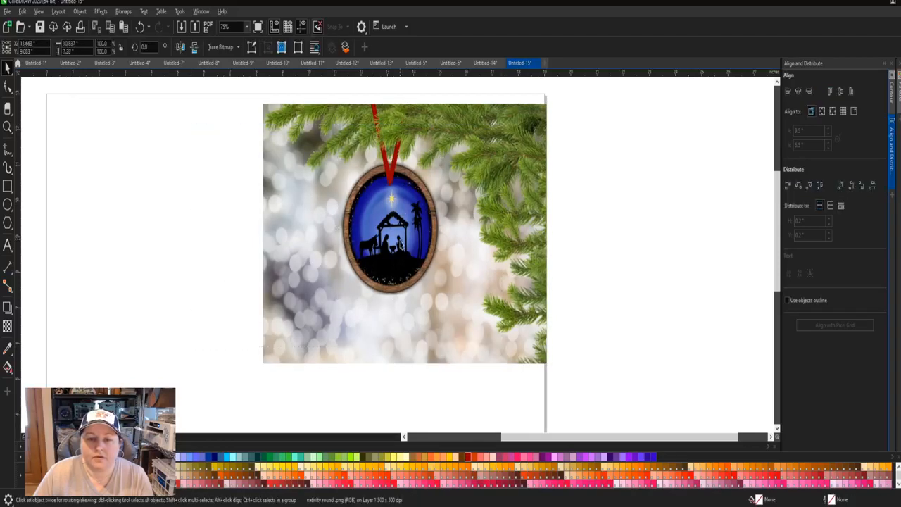
left_click(399, 242)
key("Delete")
left_click(596, 256)
- Move the nativity ornament slightly down on the bokeh background
left_click(395, 222)
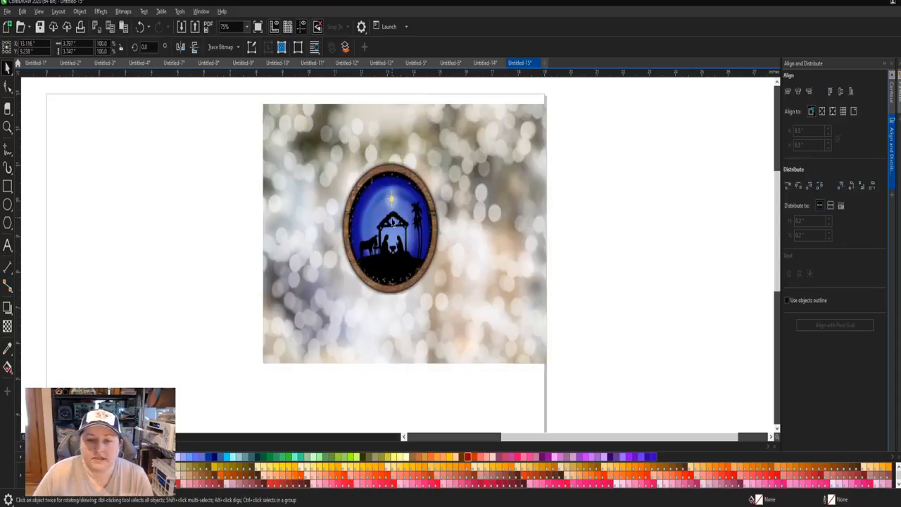
left_click(587, 211)
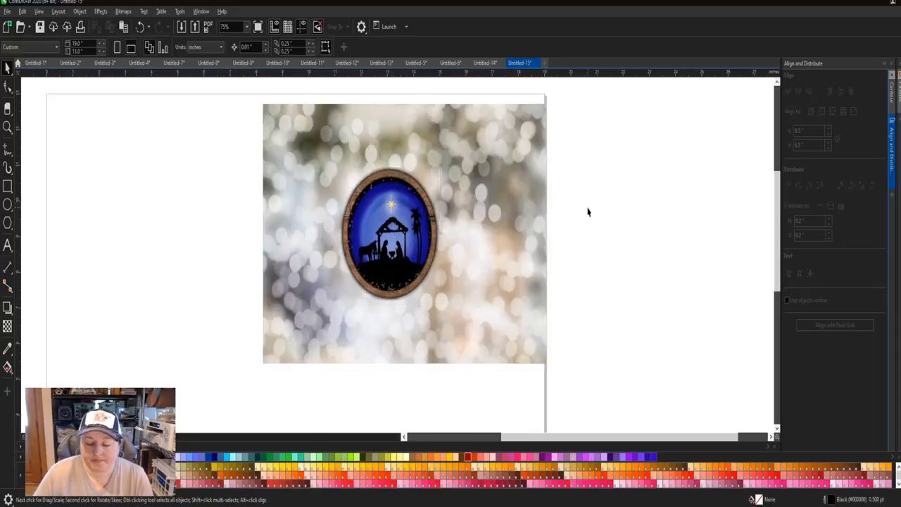
left_click(528, 240)
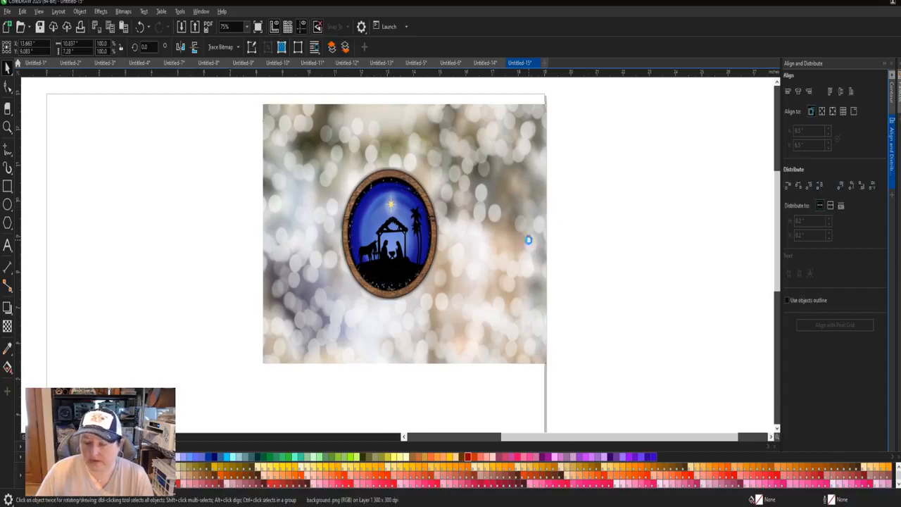
- Send the bokeh background to the back and bring the branches single ribbon image in front of the nativity ornament
key("shift+Page_Down")
left_click(584, 244)
left_click(517, 152)
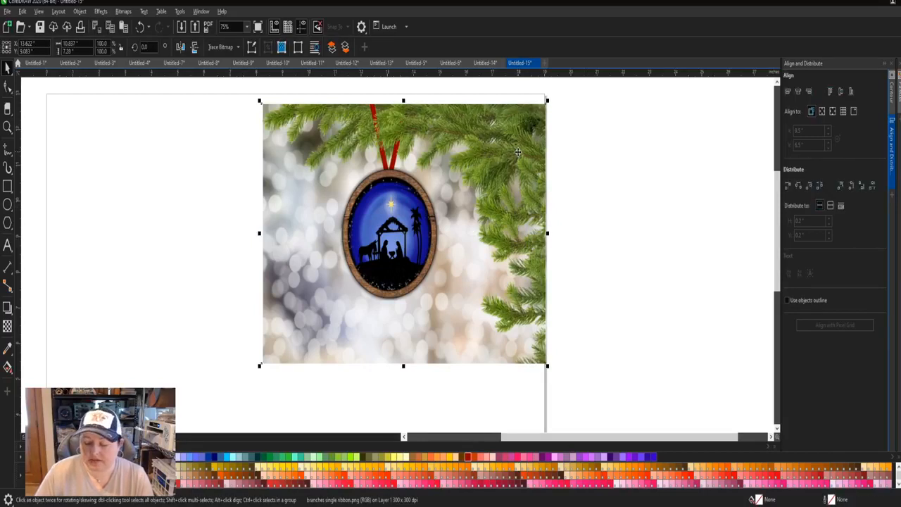
left_click(571, 169)
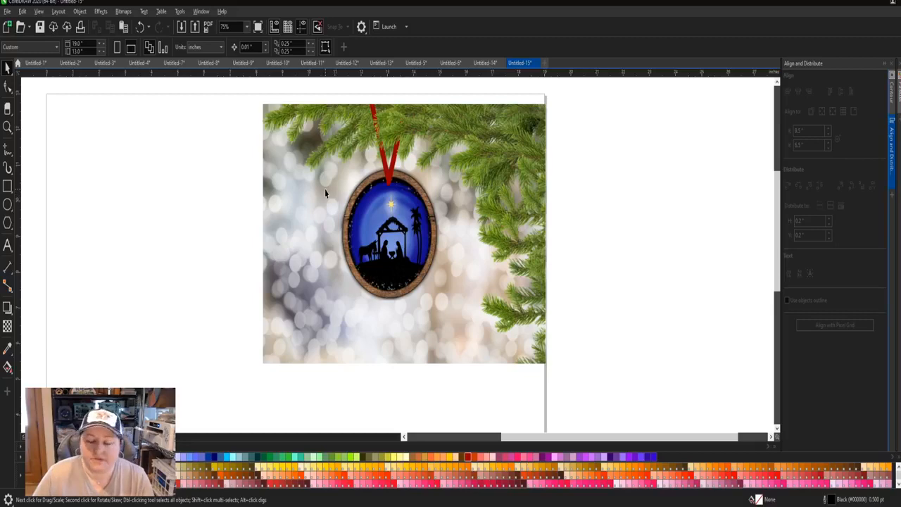
- Pull the mockup apart, moving the branches image off the page to one side and the bokeh background to the ornament's other side
scroll(325, 193, "down", 2)
left_click_drag(410, 153, 601, 148)
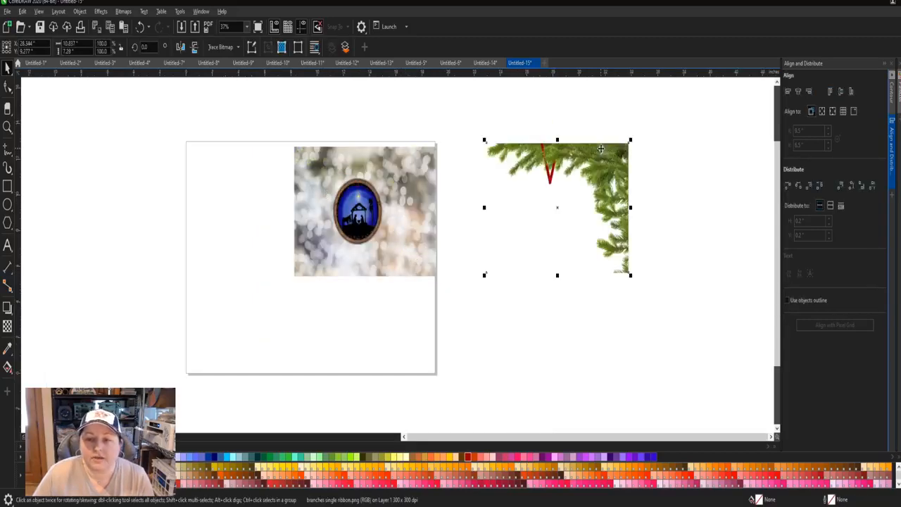
left_click_drag(399, 172, 251, 176)
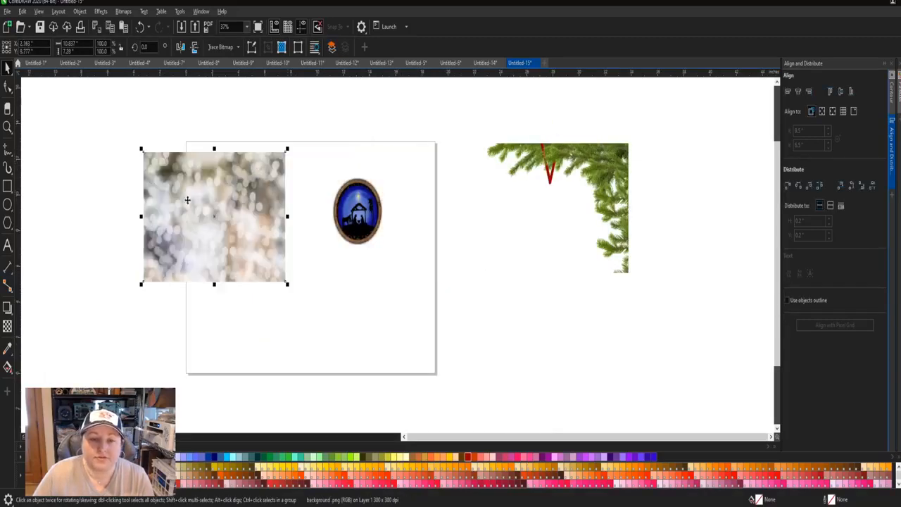
- Move the branches image next to the page edge and line up the bokeh background behind it
left_click_drag(563, 164, 510, 163)
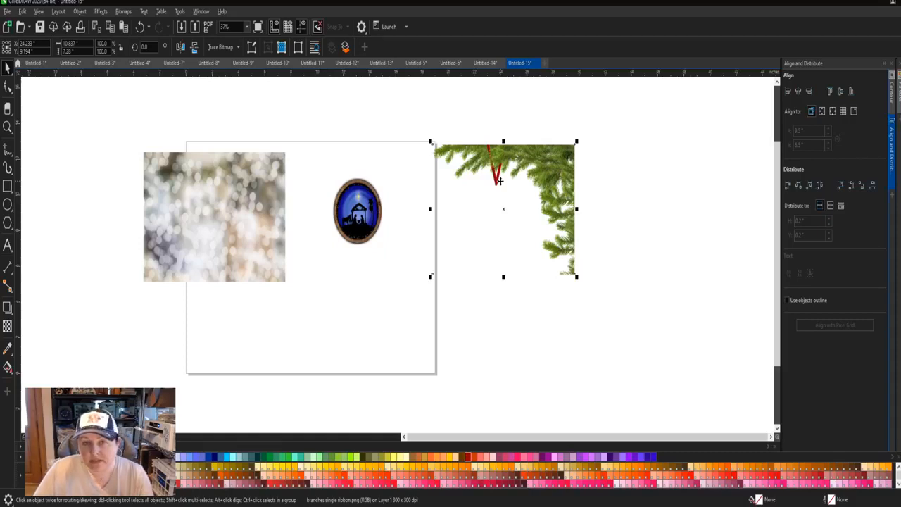
left_click_drag(196, 207, 484, 202)
scroll(211, 285, "down", 2)
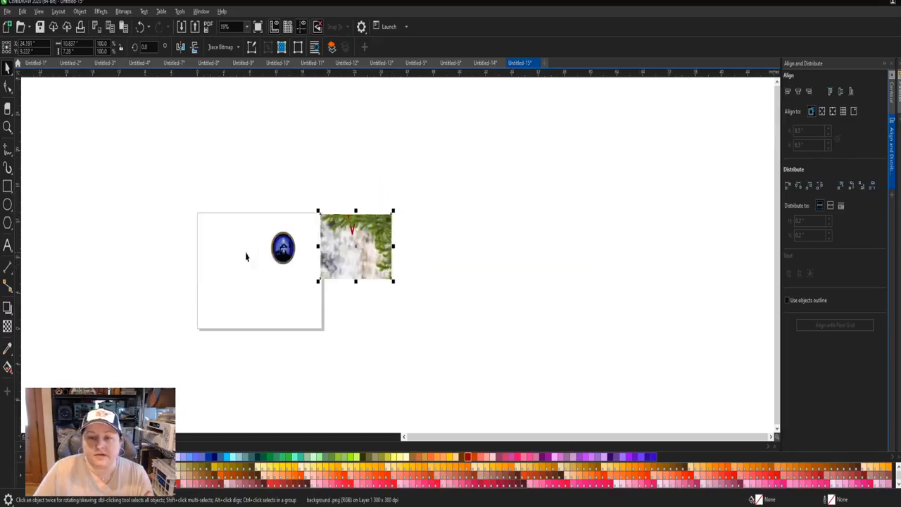
scroll(311, 262, "up", 2)
left_click(285, 138)
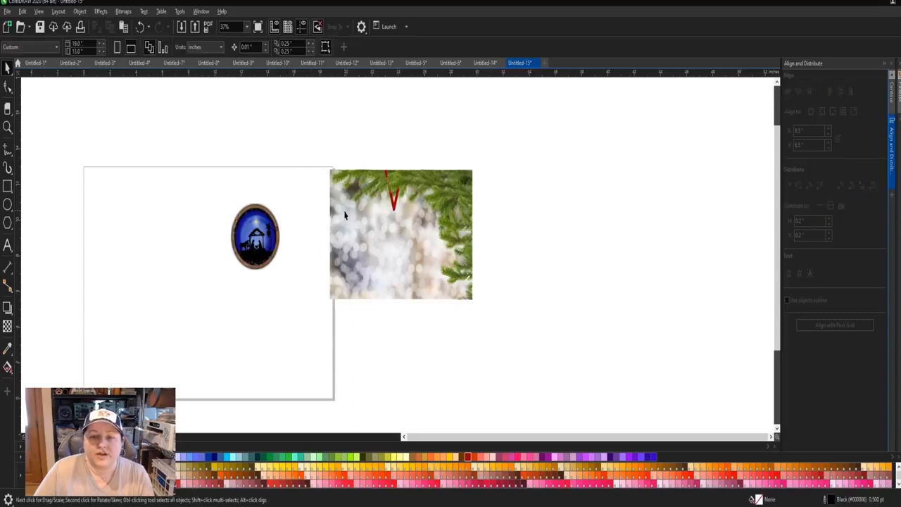
- Move the nativity ornament onto the background so it hangs from the red ribbon of the branches image
scroll(344, 213, "up", 2)
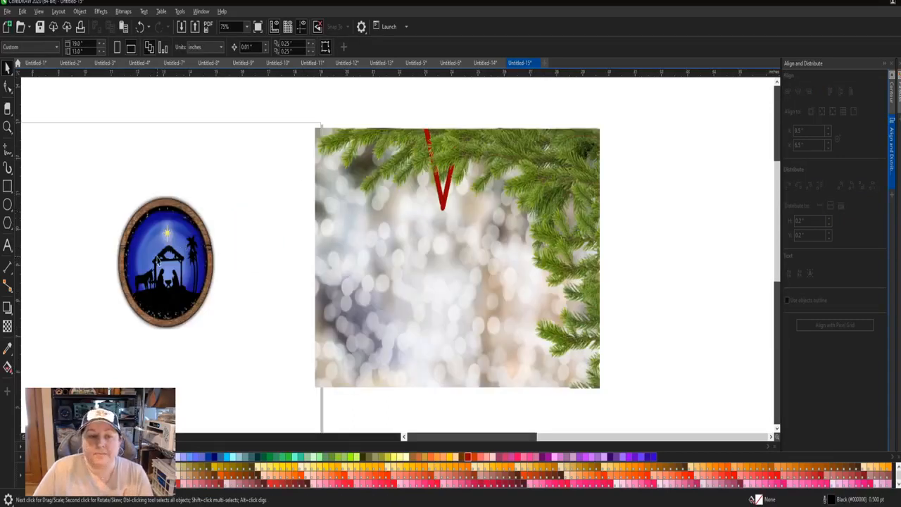
left_click_drag(157, 260, 433, 247)
left_click(138, 186)
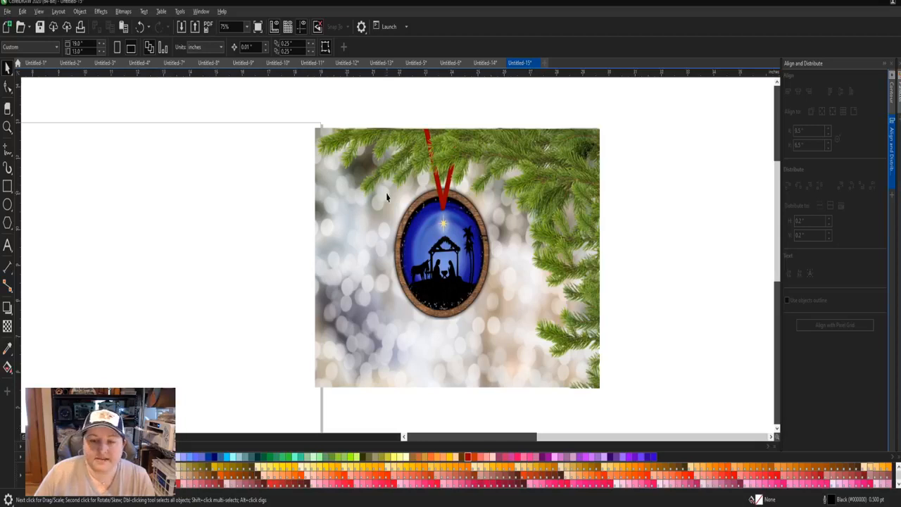
scroll(386, 197, "down", 1)
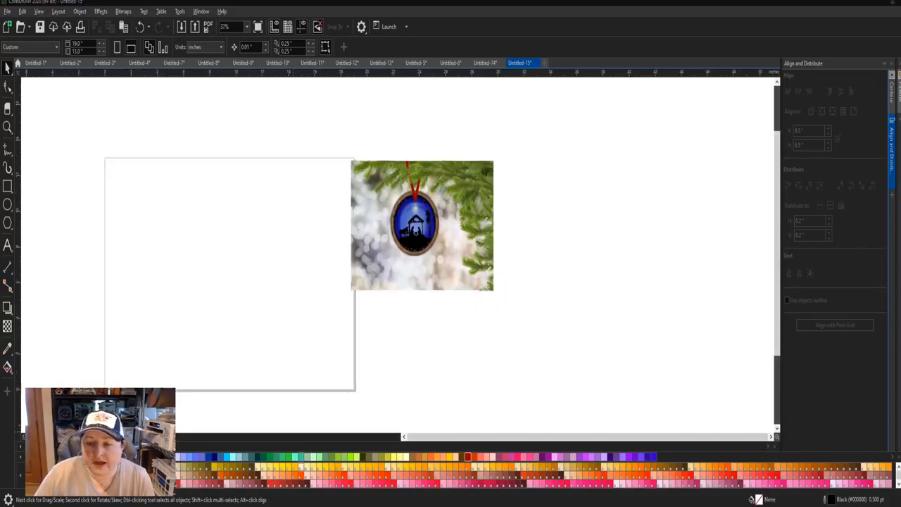
key("alt+Tab")
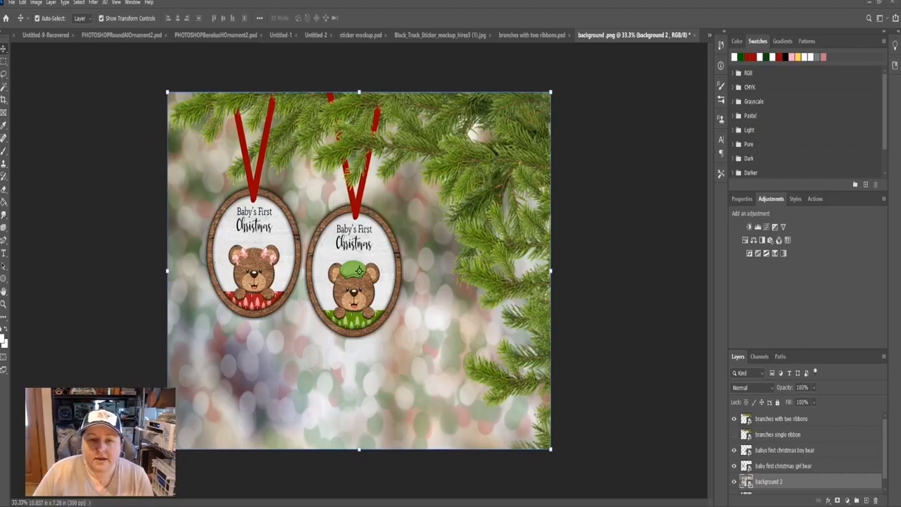
key("alt+Tab")
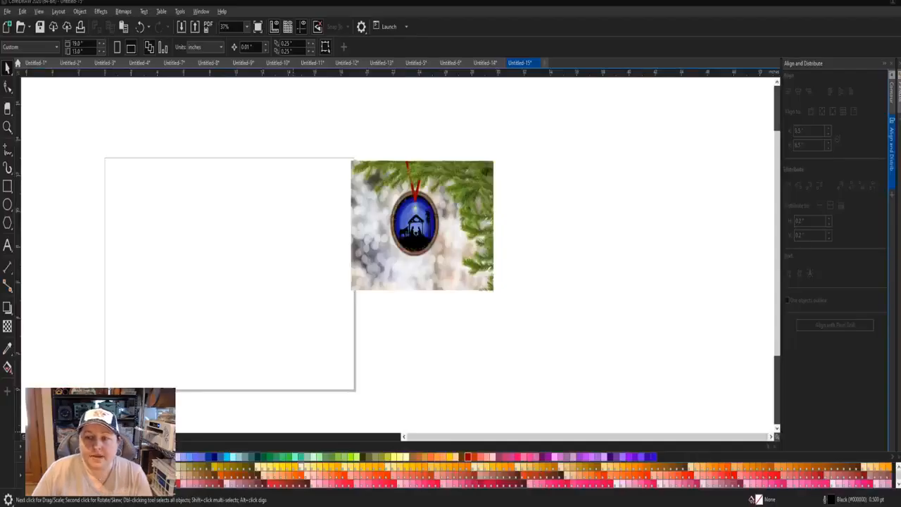